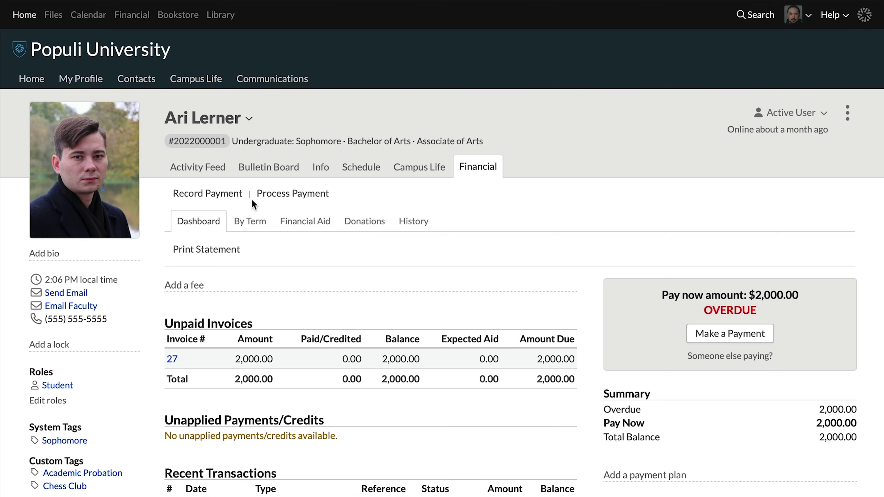
Step: Scroll the second student's Financial dashboard to see unpaid invoices and unapplied payments and credits
scroll(250, 199, "down", 5)
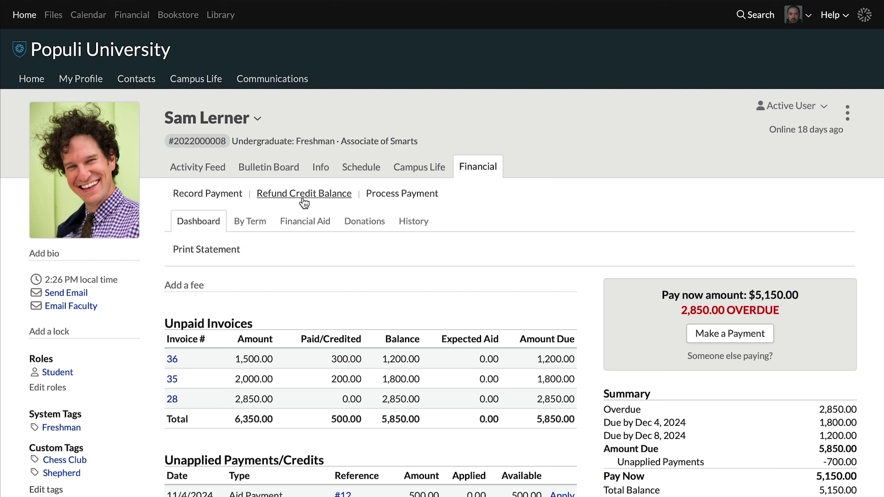
Step: Start a credit-balance refund posted Nov 12, 2024, and review the available refund sources
left_click(303, 198)
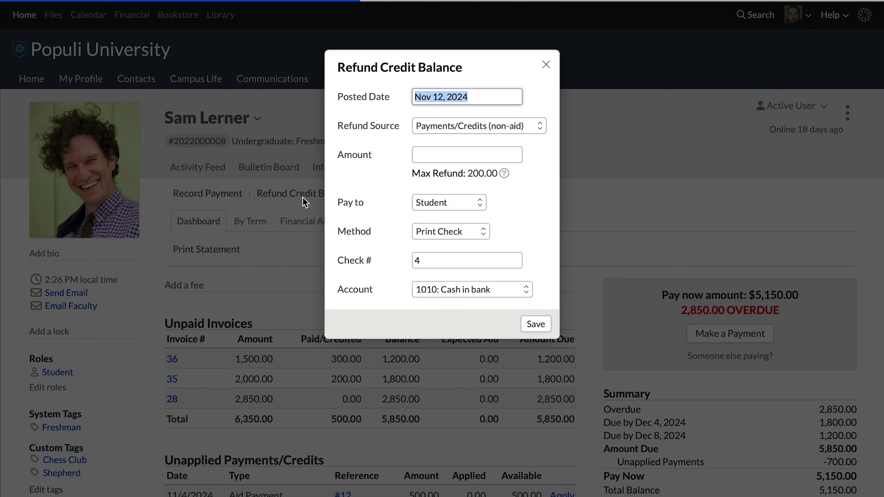
left_click(481, 96)
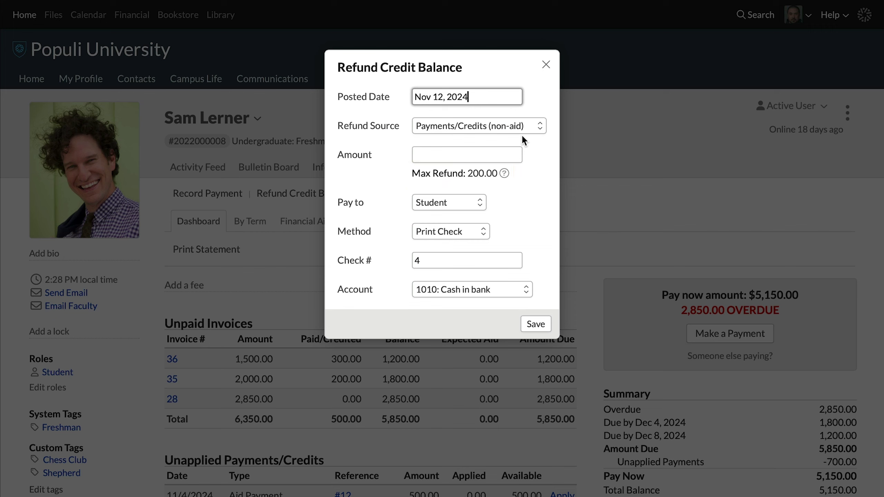
left_click(523, 127)
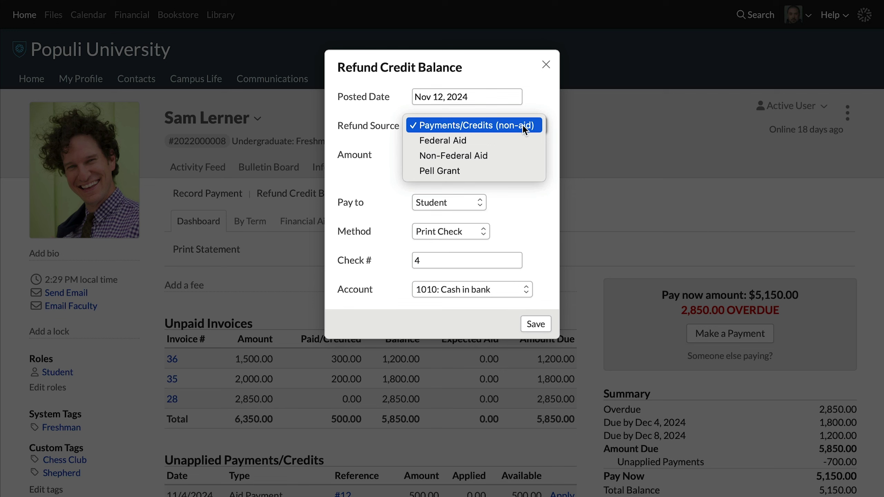
Step: Compare Federal Aid and Non-Federal Aid, then set the refund source to Pell Grant (500.00 maximum)
left_click(519, 140)
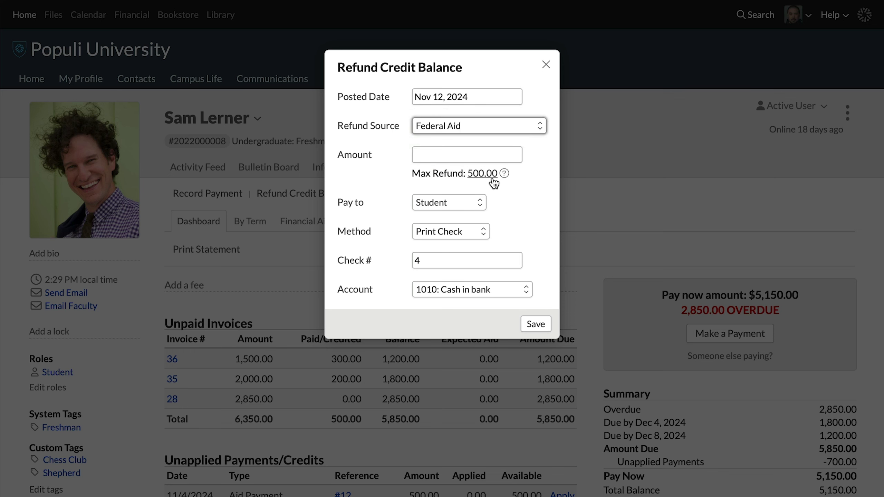
left_click(530, 127)
left_click(526, 137)
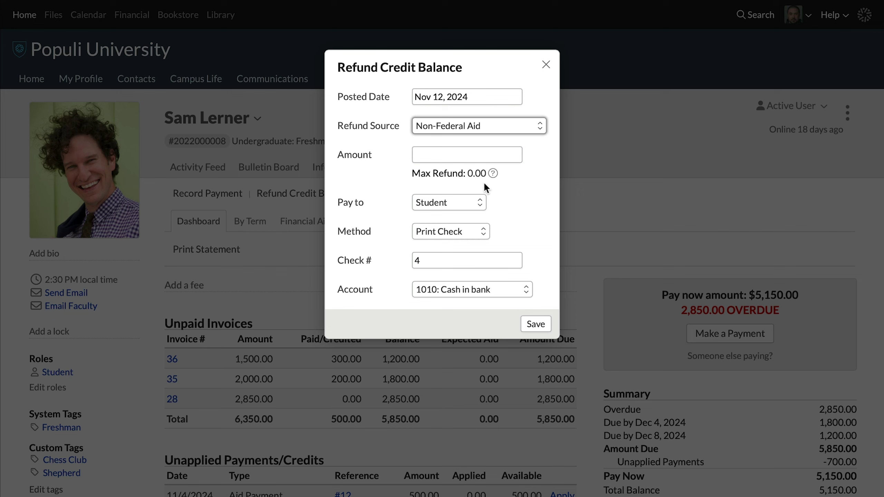
left_click(531, 129)
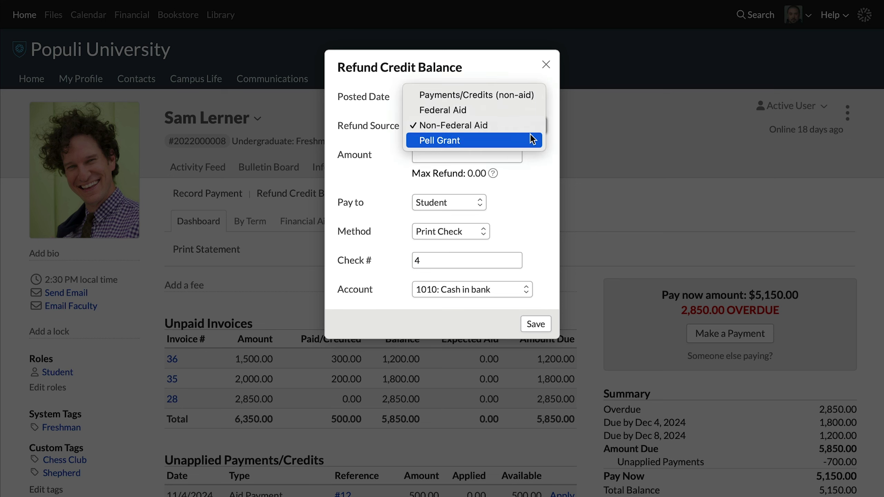
left_click(530, 137)
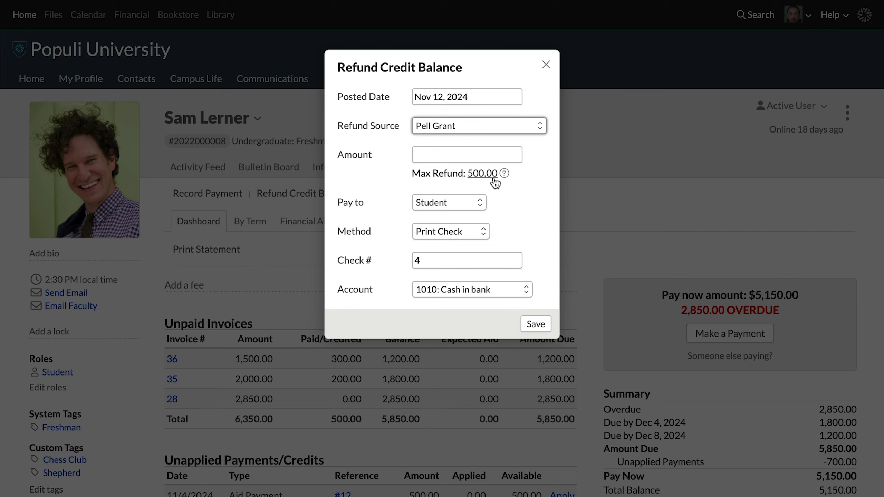
Step: Enter a refund amount of 250, leaving Print Check as the method
left_click(482, 156)
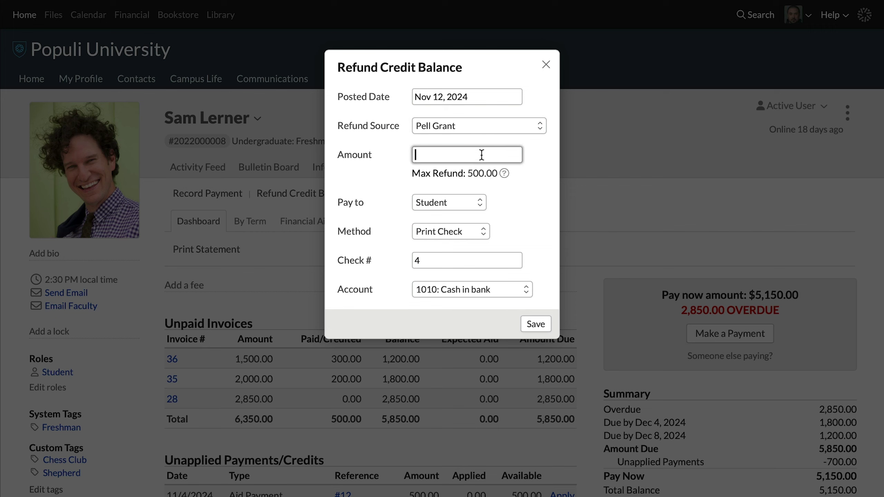
type("250")
mouse_move(460, 202)
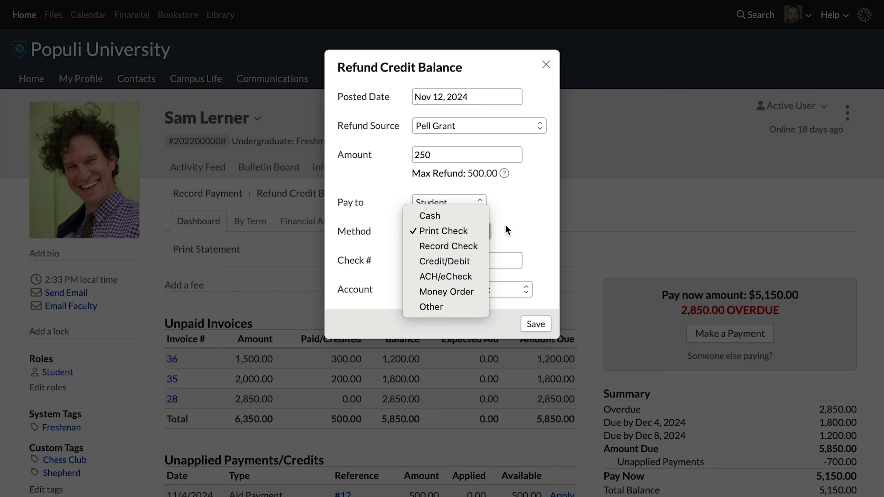
Step: Keep 1010: Cash in bank as the paying account for the 250 Pell Grant refund
mouse_move(456, 455)
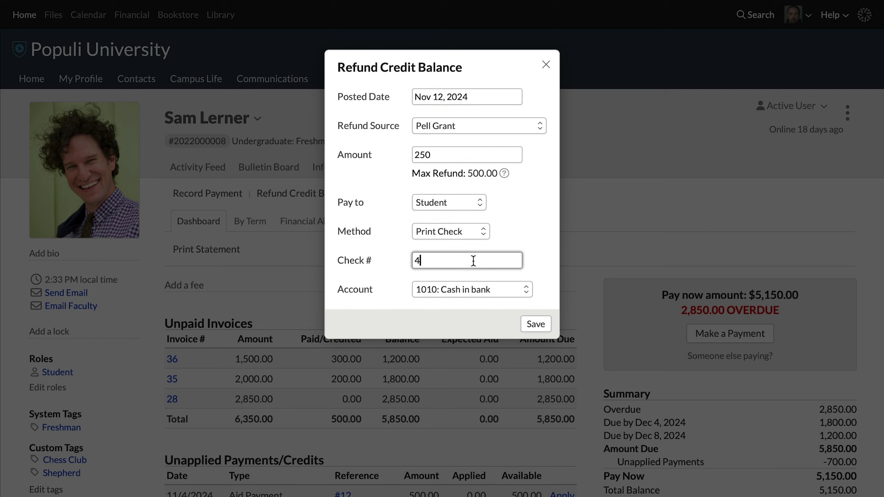
left_click(493, 290)
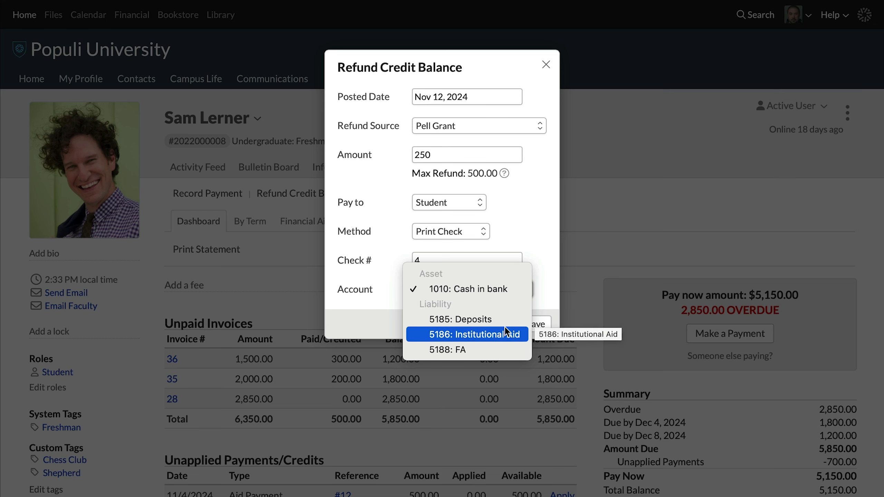
left_click(540, 286)
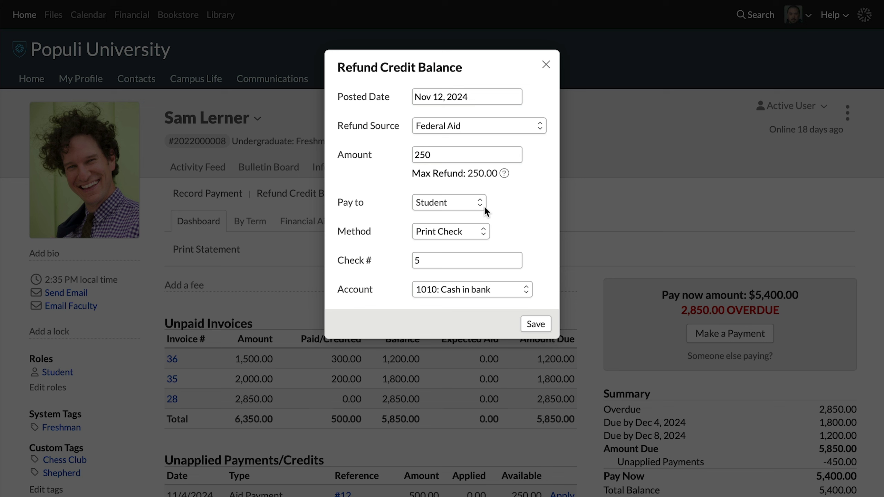
Step: Make the Federal Aid refund payable to another person, choosing the matching contact from autocomplete
left_click(472, 203)
left_click(468, 216)
left_click(489, 202)
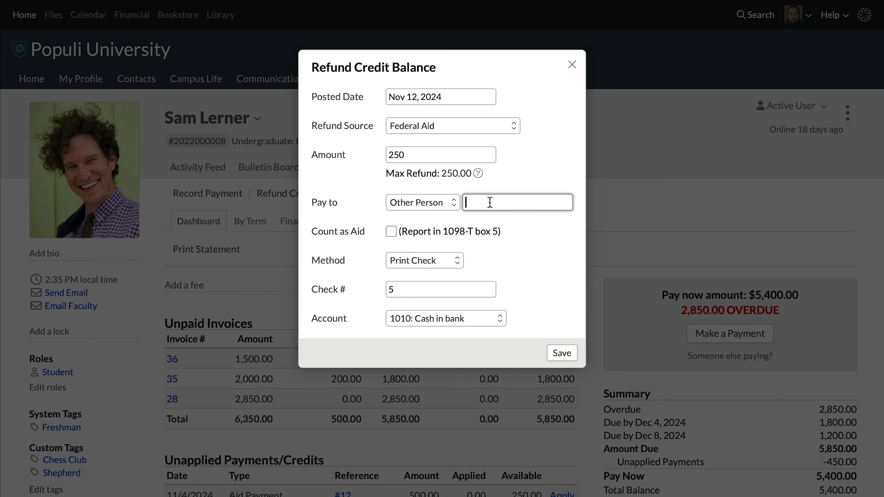
type("rner")
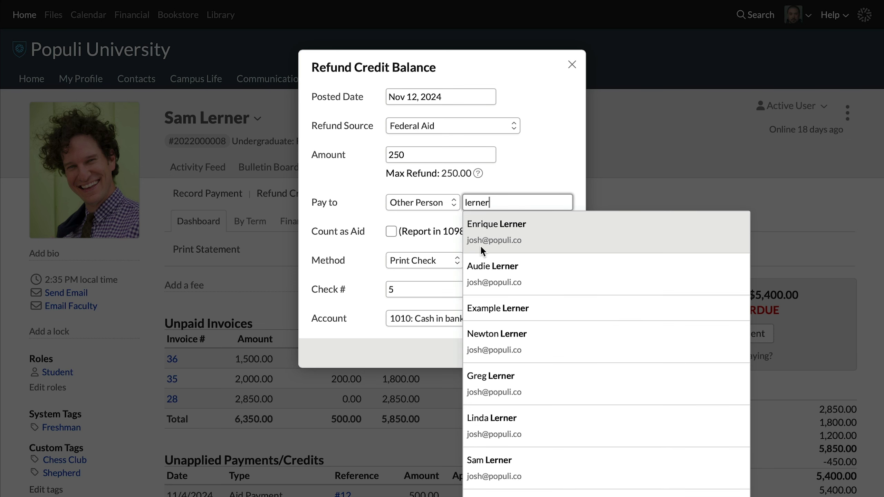
left_click(515, 341)
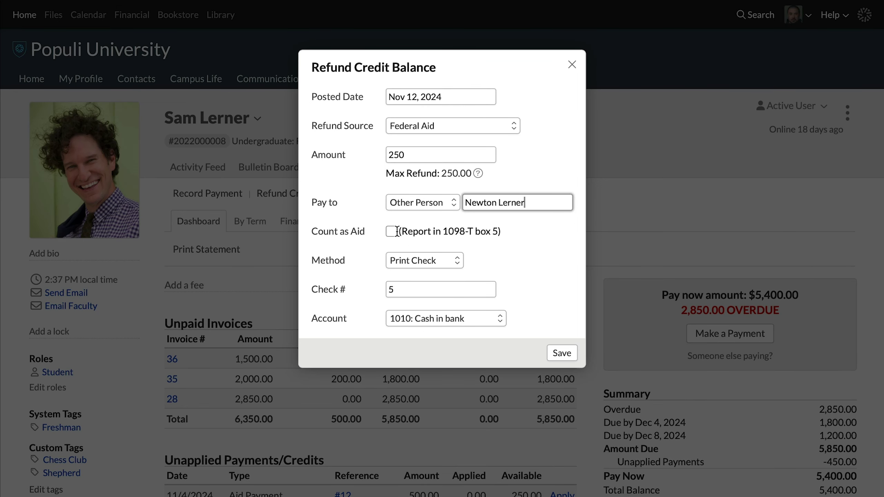
left_click(391, 231)
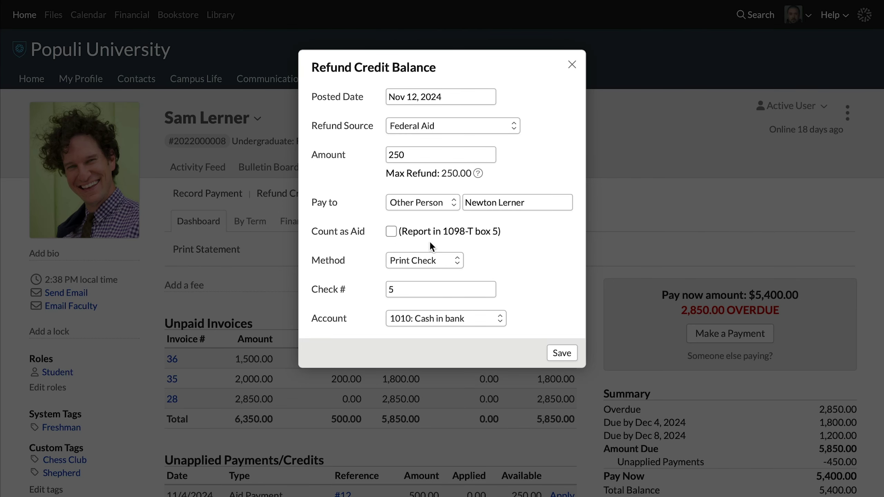
Step: Save the 250.00 Federal Aid refund with Print Check as the payment method
left_click(448, 260)
left_click(448, 261)
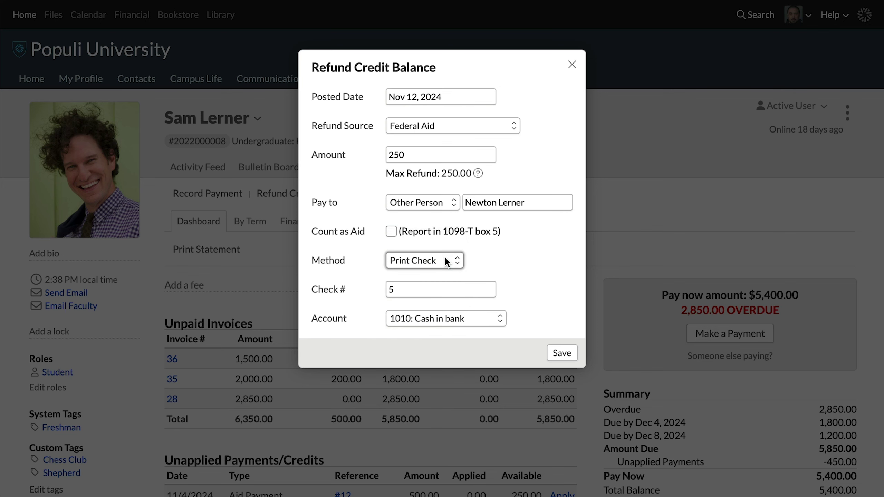
left_click(563, 355)
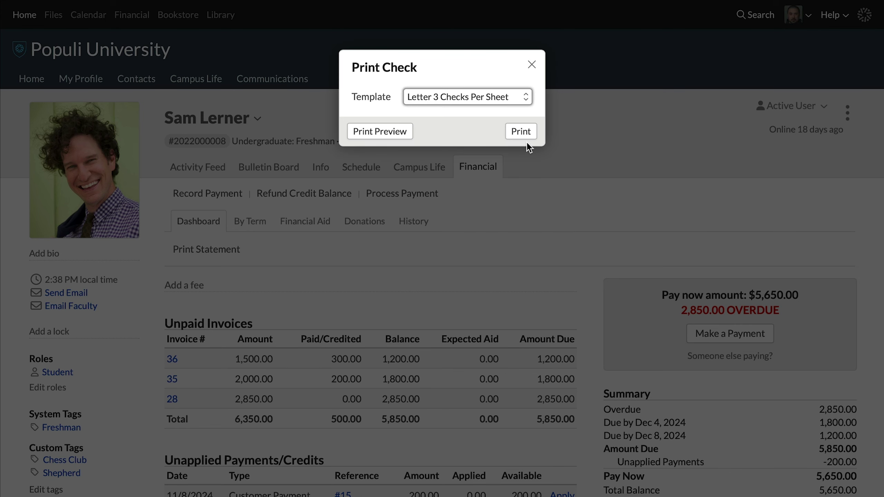
Step: Print the refund check using the 'Letter 3 Checks Per Sheet' template
left_click(491, 96)
left_click(490, 96)
left_click(521, 132)
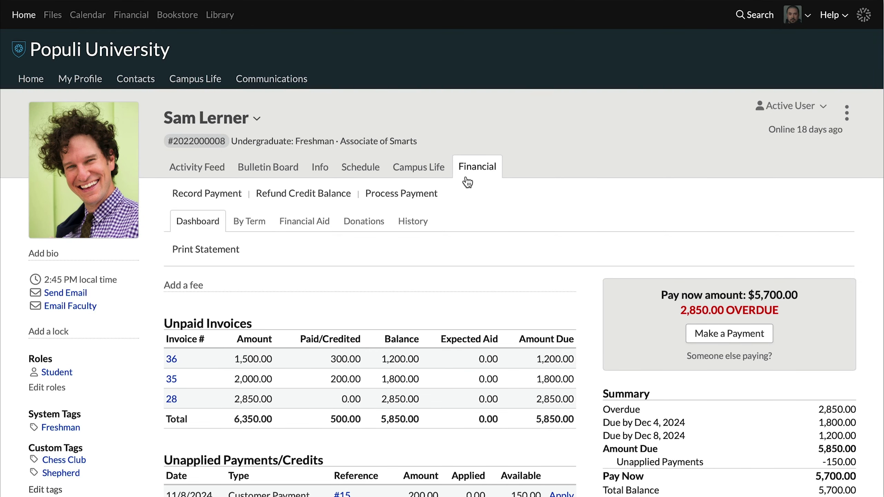
scroll(205, 237, "down", 5)
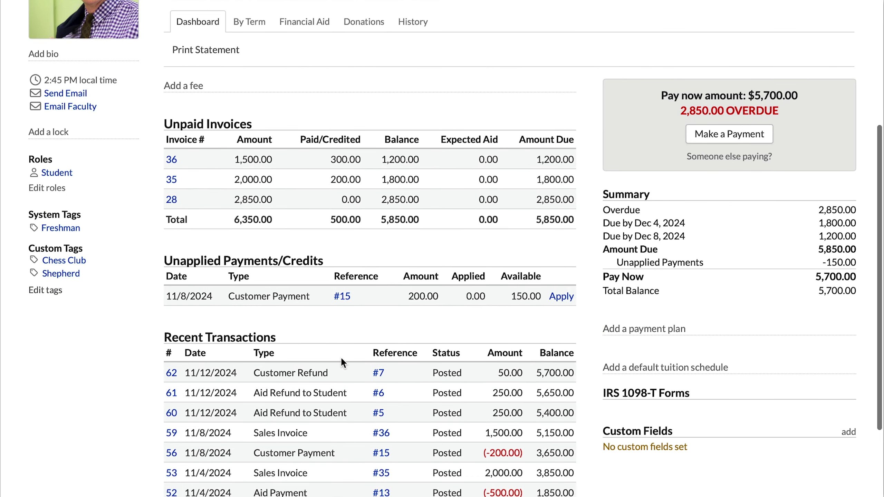
left_click(378, 372)
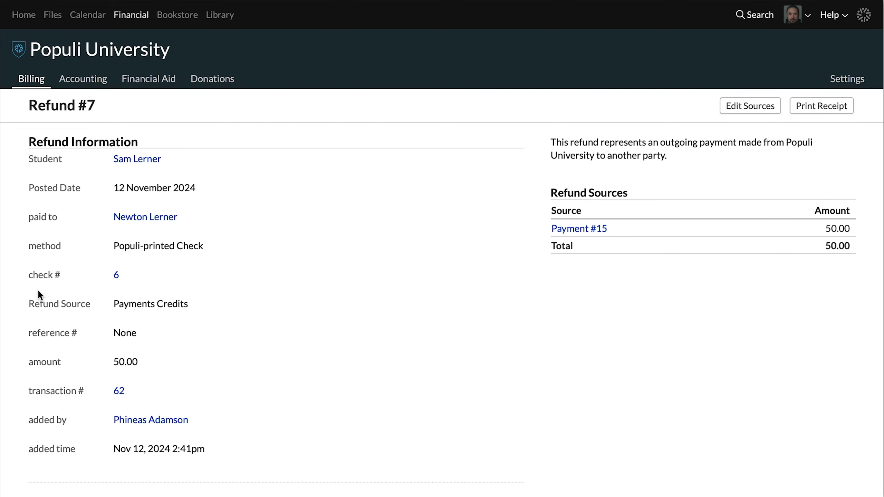
left_click(117, 275)
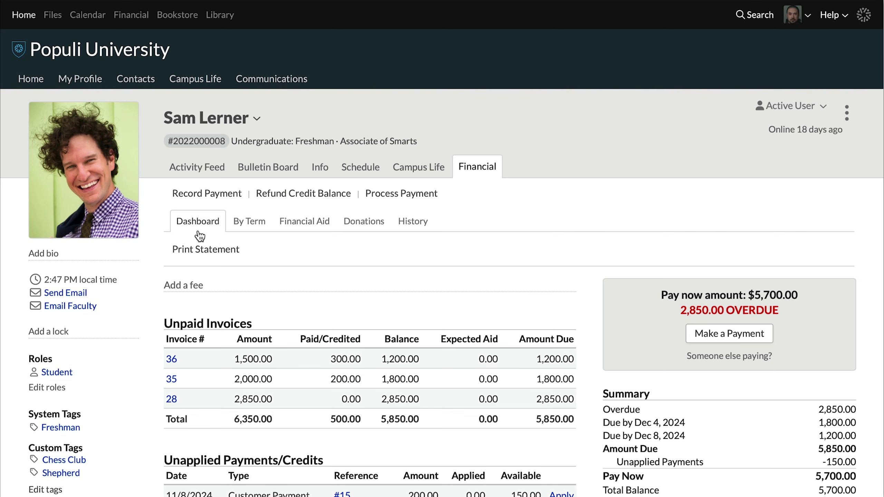
Step: Open Payment #13's detail page from the Aid Payment row in Recent Transactions
scroll(195, 240, "down", 8)
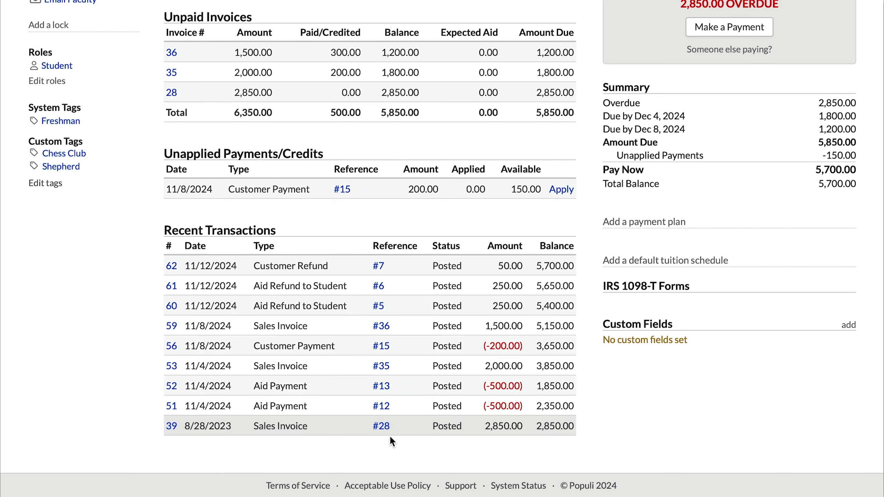
scroll(390, 442, "up", 4)
scroll(389, 438, "up", 1)
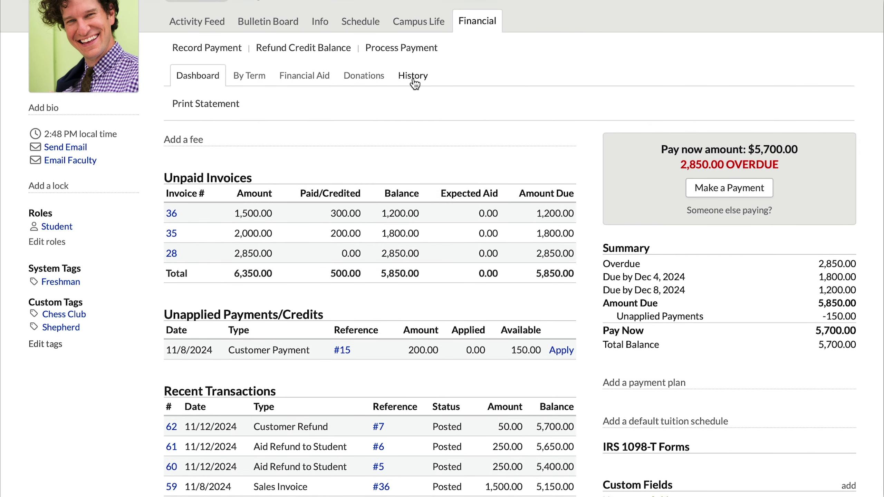
scroll(414, 83, "down", 5)
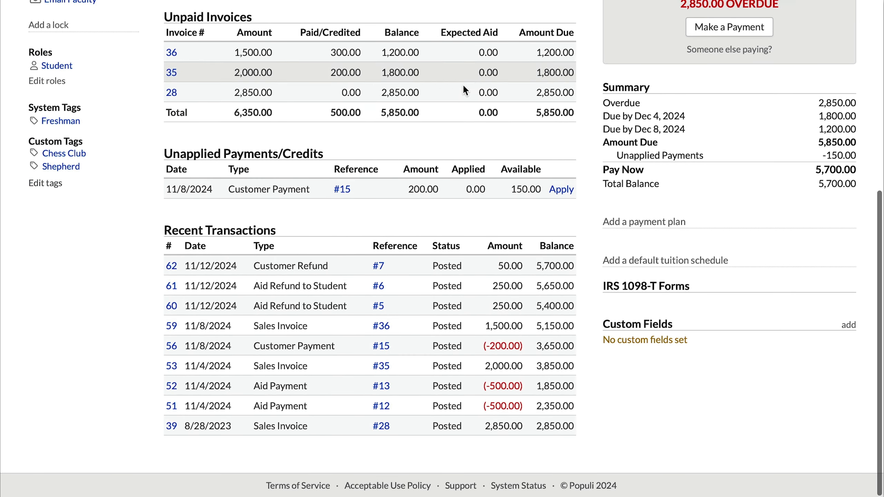
left_click(381, 386)
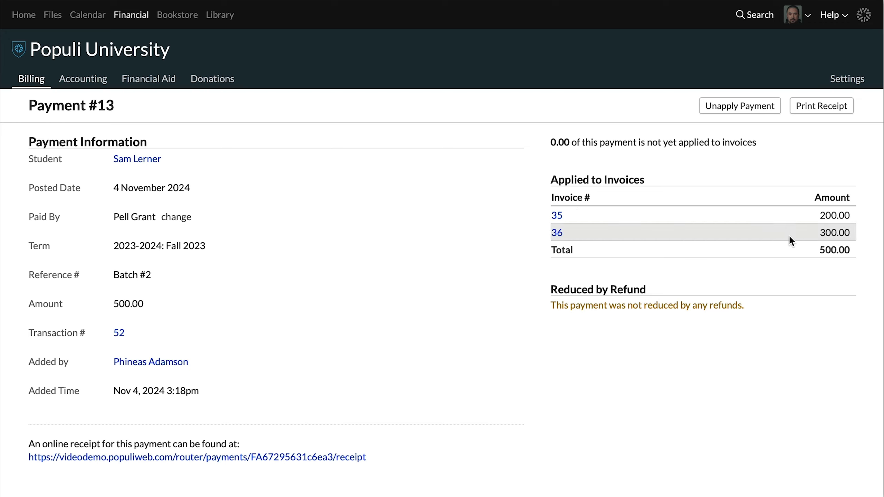
Step: Open Unapply Payment for Payment #13, marking only Invoice #35 (200.00 applied)
left_click(734, 111)
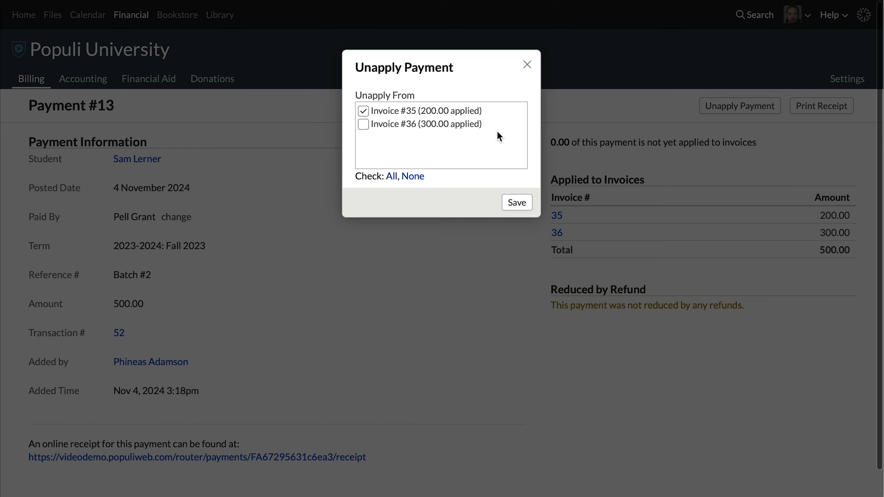
scroll(496, 129, "down", 1)
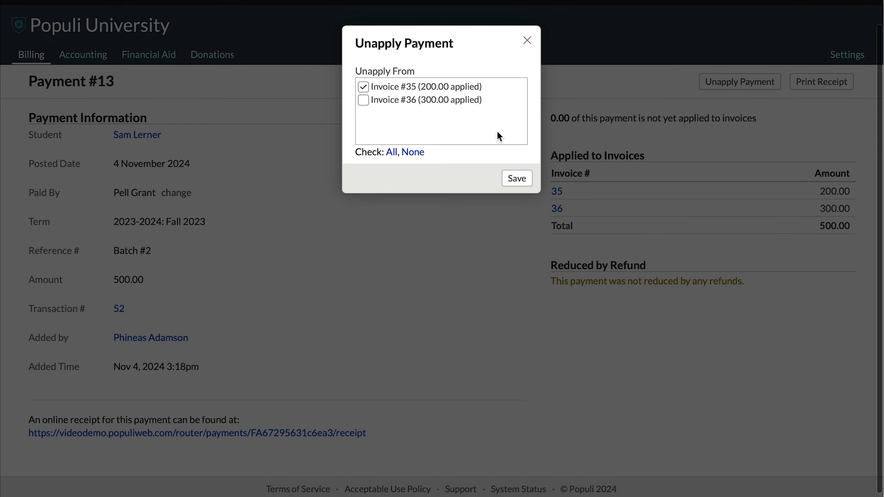
Step: Save unapplying Payment #13 from Invoice #35 and review unpaid invoices and unapplied credits
left_click(517, 180)
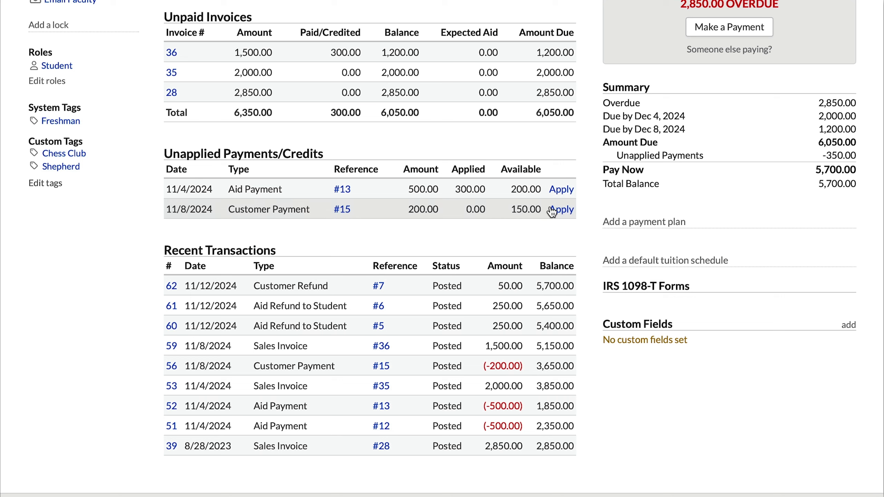
scroll(565, 198, "up", 5)
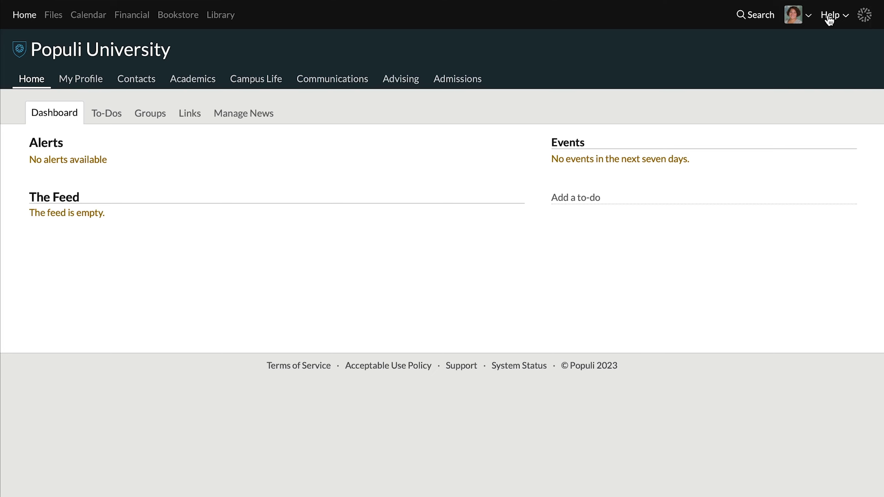
Step: From Help, reach the Knowledge Base's Release Notes & Announcements > Focus Sessions list of seven trainings
left_click(830, 17)
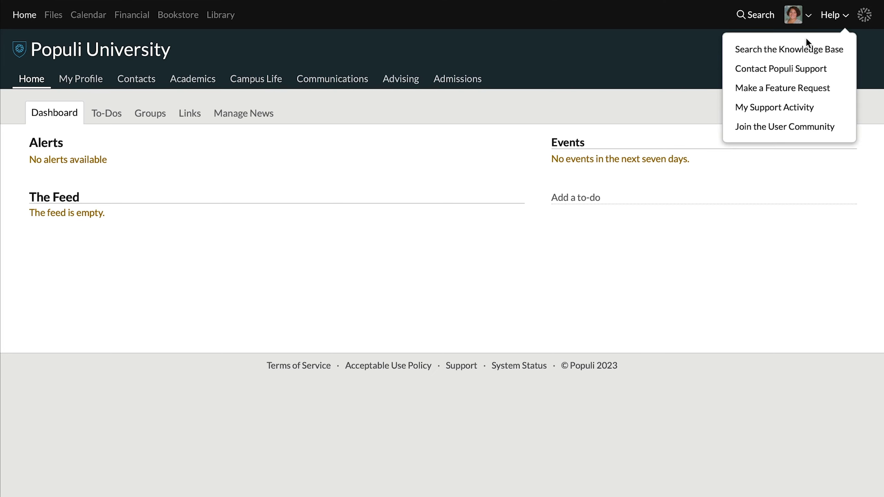
left_click(795, 50)
scroll(456, 291, "down", 5)
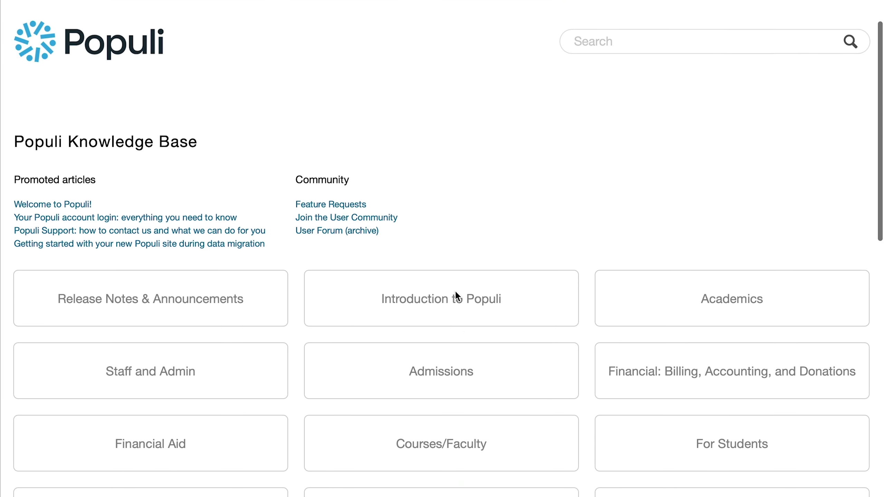
left_click(268, 228)
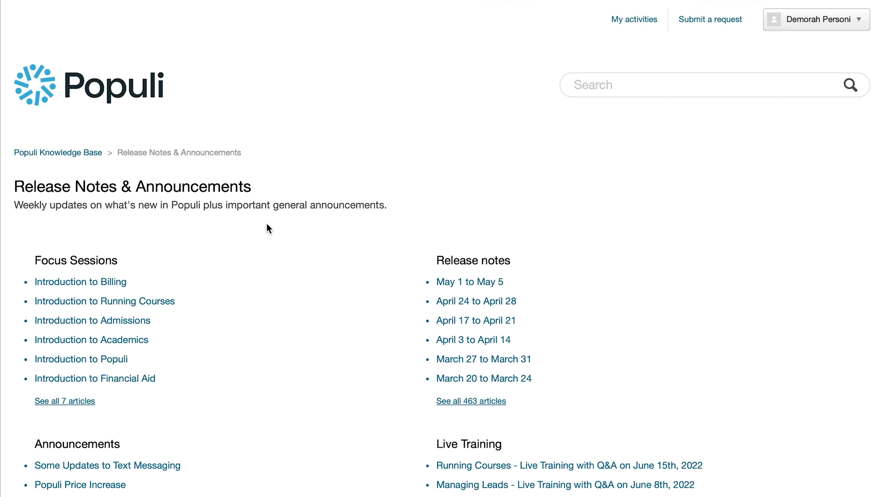
left_click(45, 262)
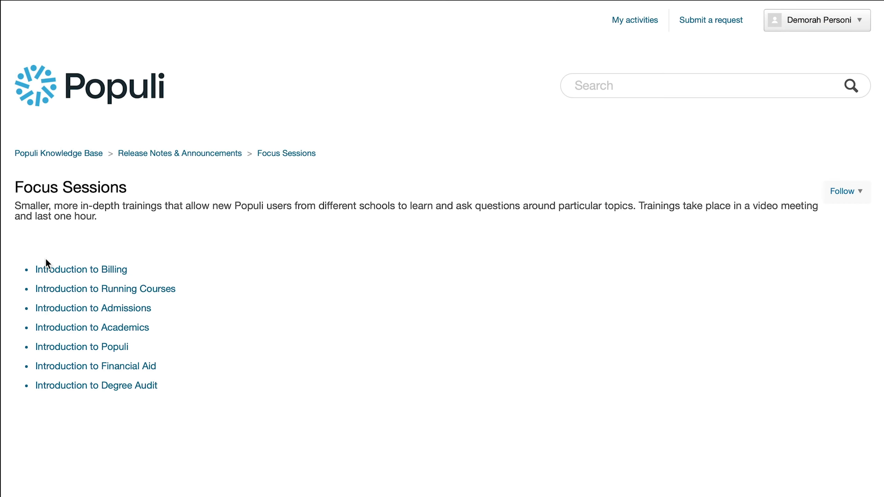